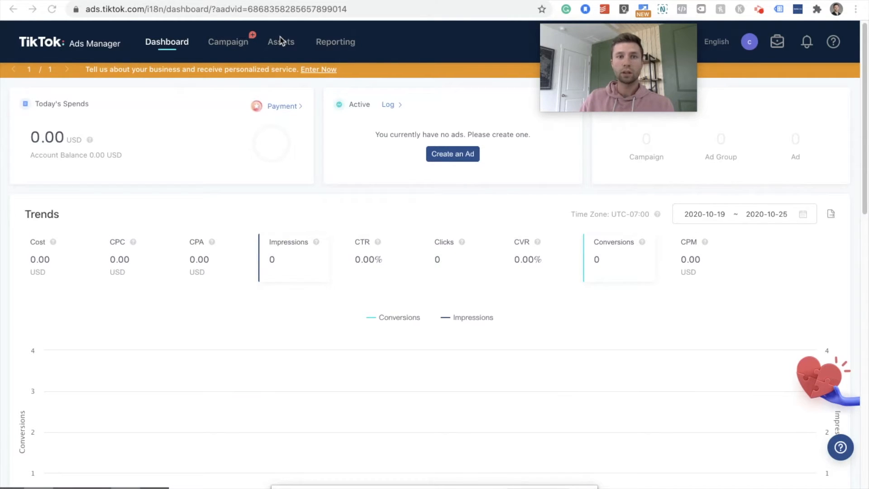
# Open the details of TikTok Pixel 1 from the website pixel management in Events Manager
pyautogui.moveTo(276, 46)
pyautogui.click(276, 76)
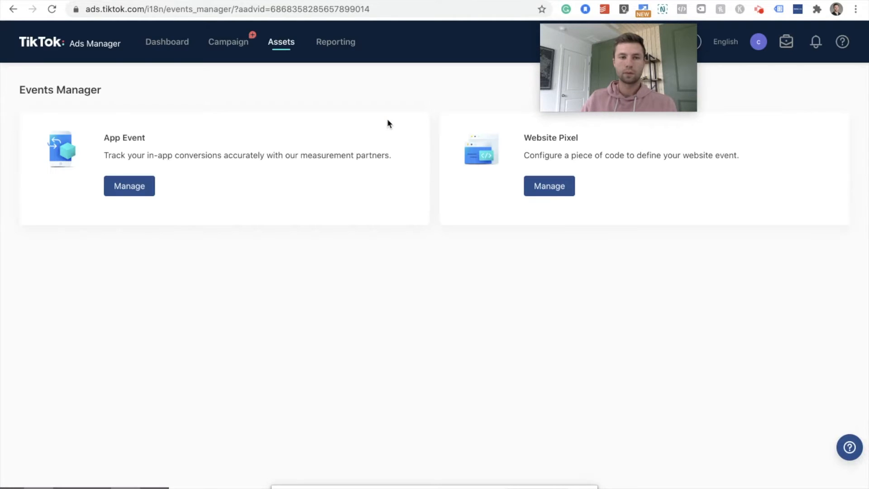
pyautogui.click(527, 185)
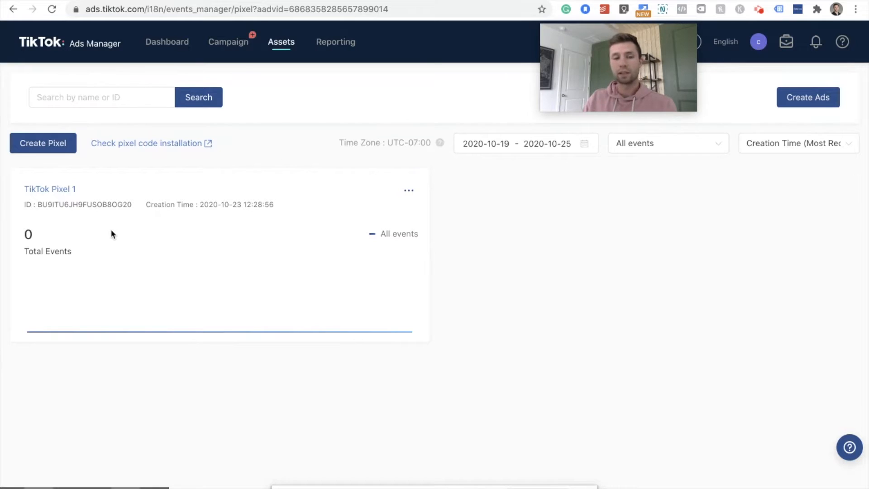
pyautogui.click(48, 189)
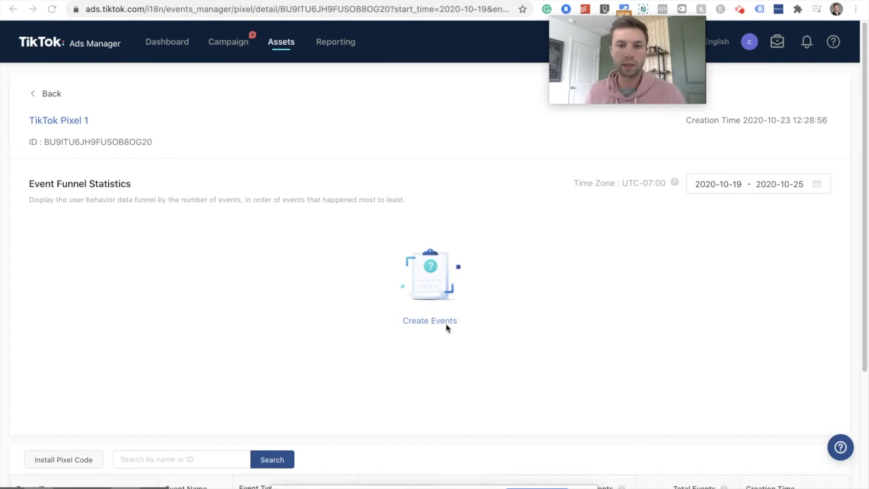
# Start creating events for the pixel using the Form Submission Events scenario
pyautogui.click(430, 321)
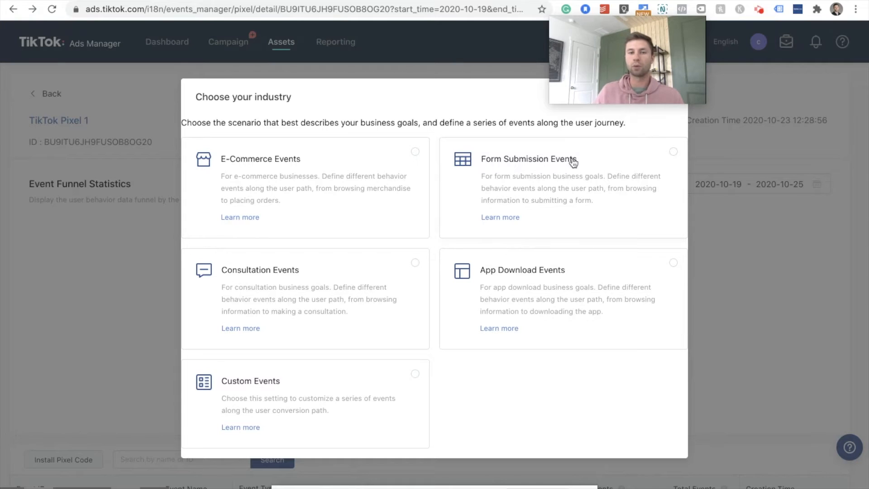
pyautogui.click(525, 186)
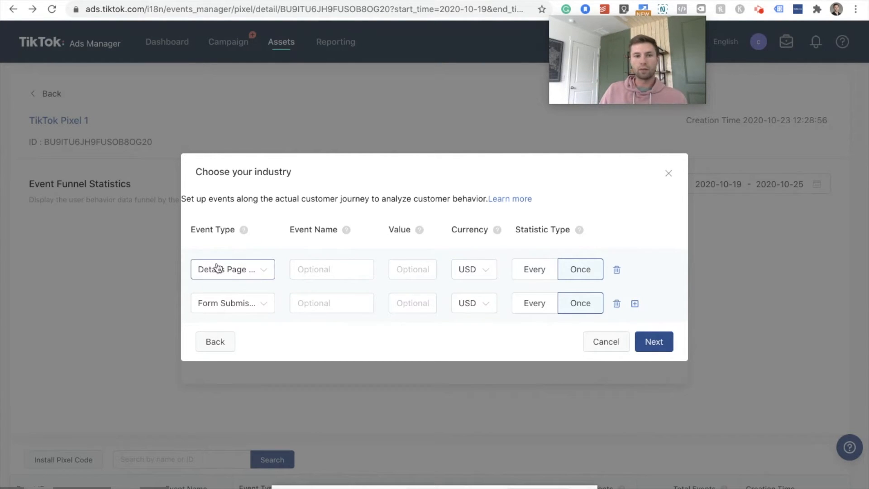
pyautogui.click(267, 272)
pyautogui.click(255, 236)
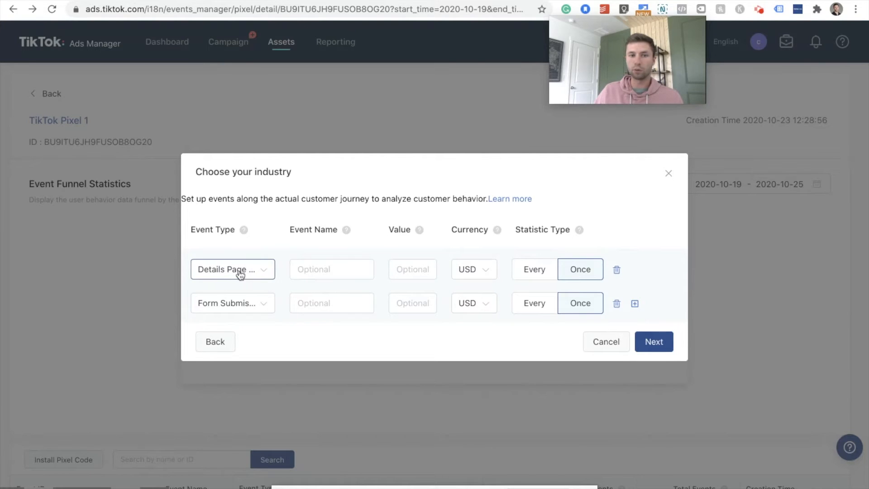
# Name the details page event "Page view" and the form submission event "Form Submit", and continue to the tracking rules
pyautogui.click(317, 269)
pyautogui.write('PageView')
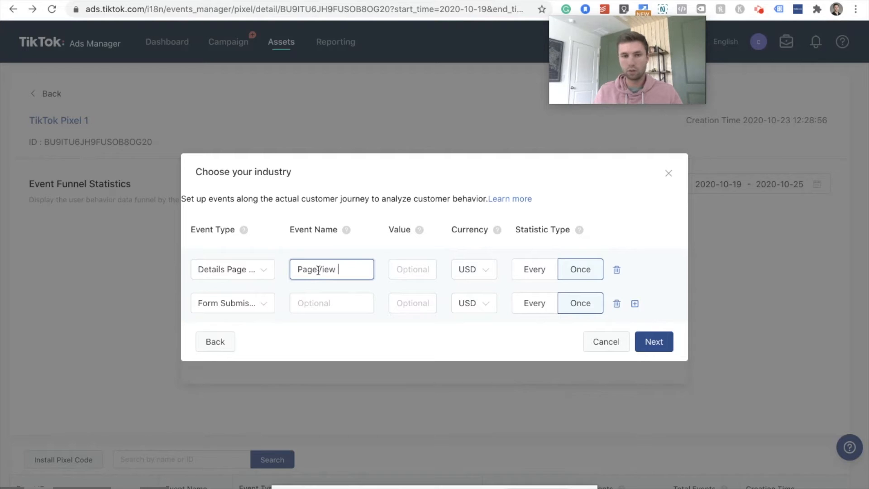
pyautogui.click(261, 304)
pyautogui.click(295, 325)
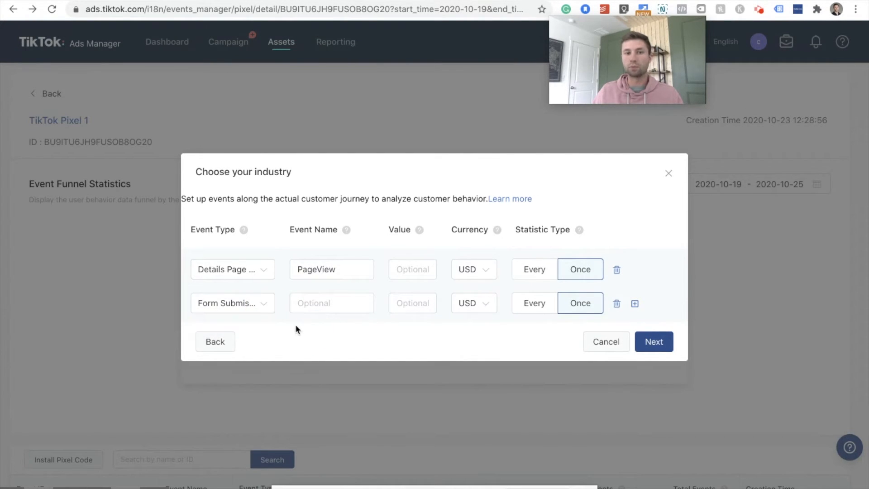
pyautogui.click(316, 303)
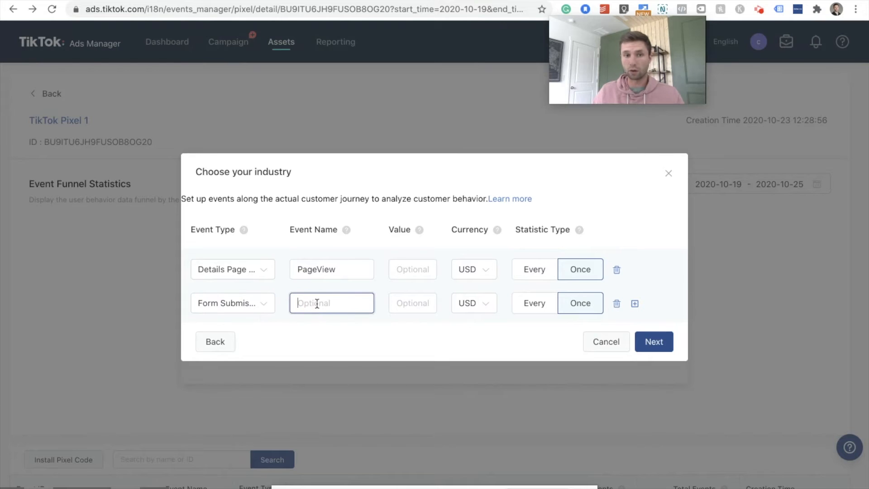
pyautogui.write('Form Submit URL')
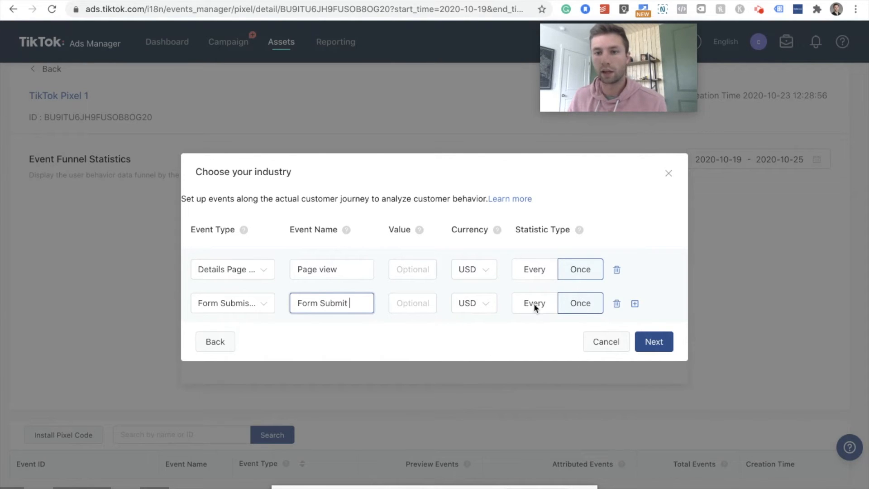
pyautogui.click(653, 342)
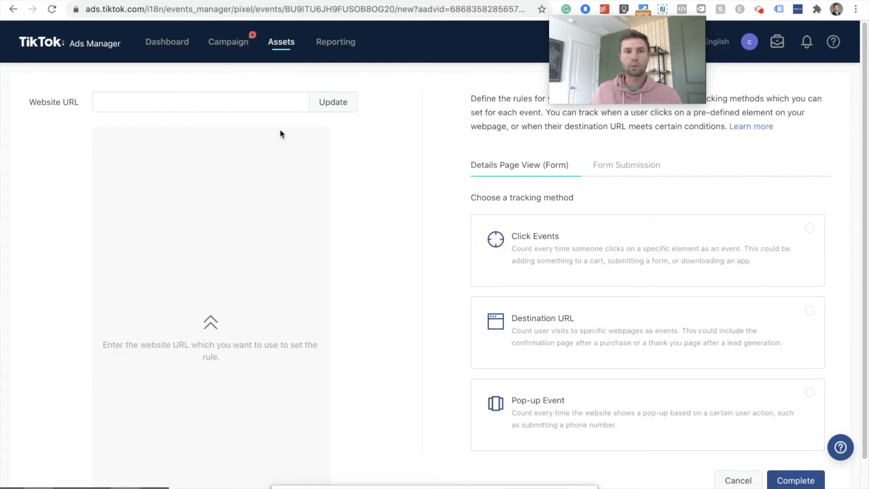
# Enter the website's URL for the event rules and load its preview
pyautogui.click(203, 104)
pyautogui.write('www')
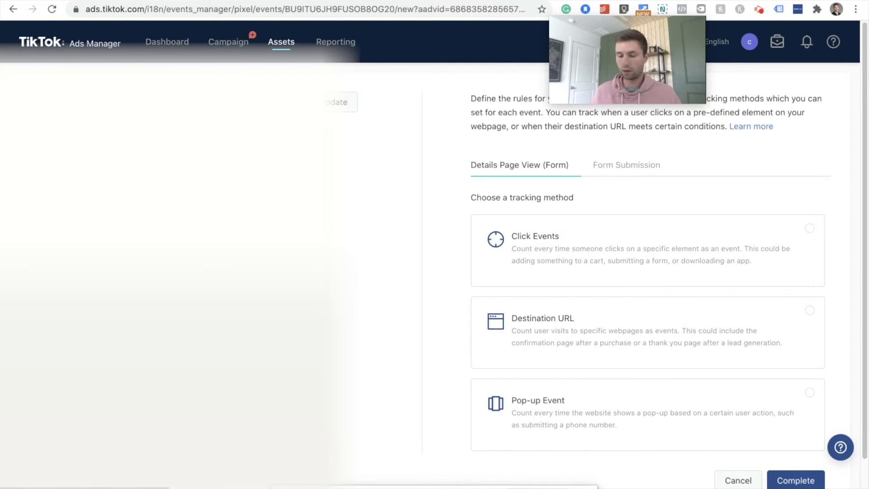
pyautogui.click(337, 110)
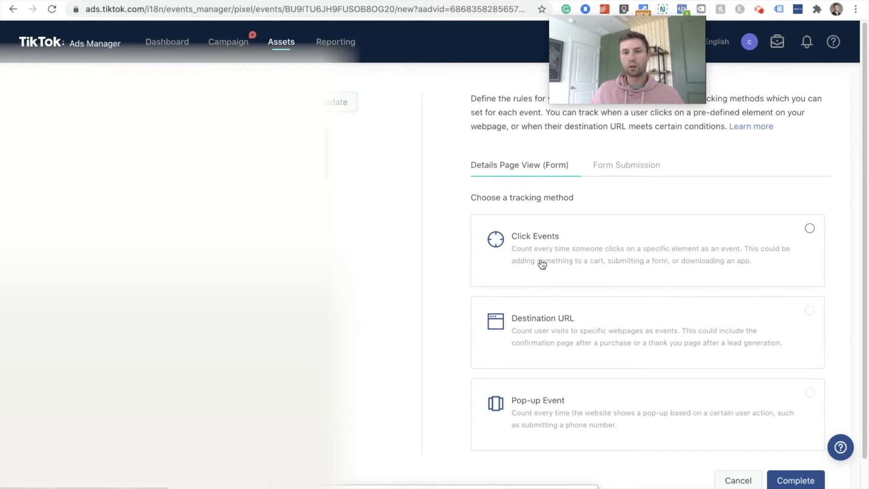
# Track Details Page View (Form) by destination URL with a saved rule for page URLs containing "/"
pyautogui.click(543, 332)
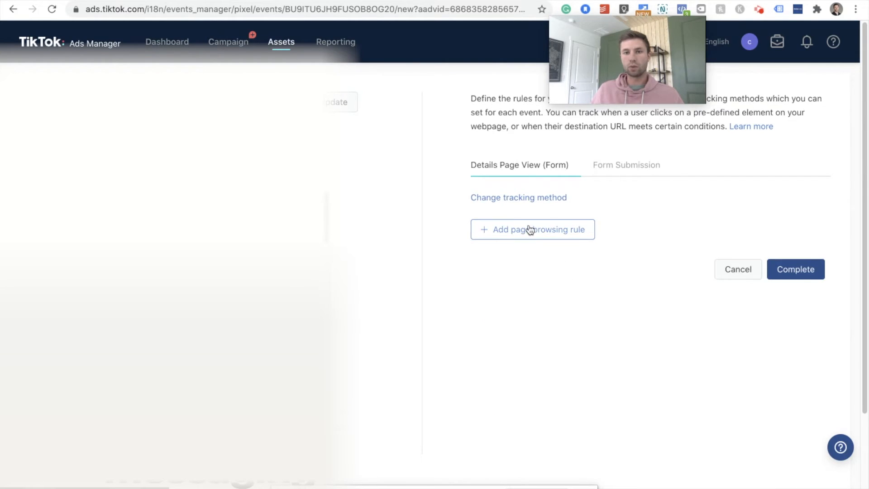
pyautogui.click(529, 229)
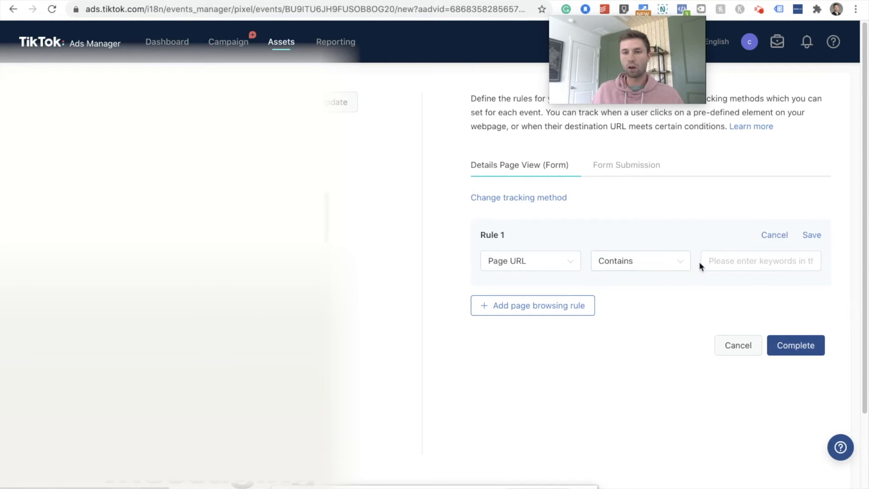
pyautogui.click(715, 255)
pyautogui.write('/')
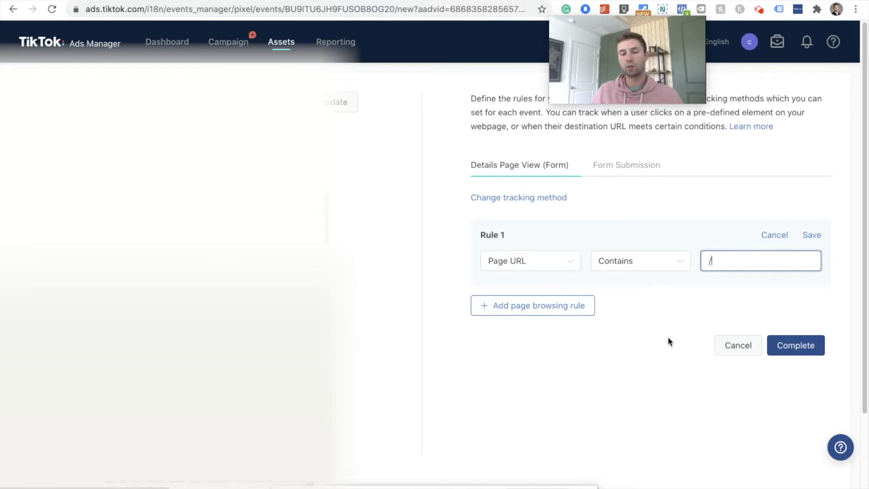
pyautogui.click(550, 260)
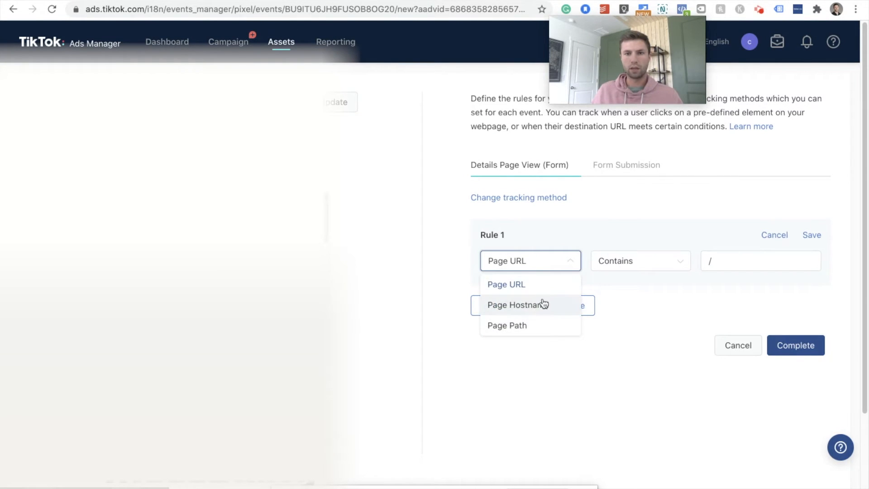
pyautogui.click(543, 284)
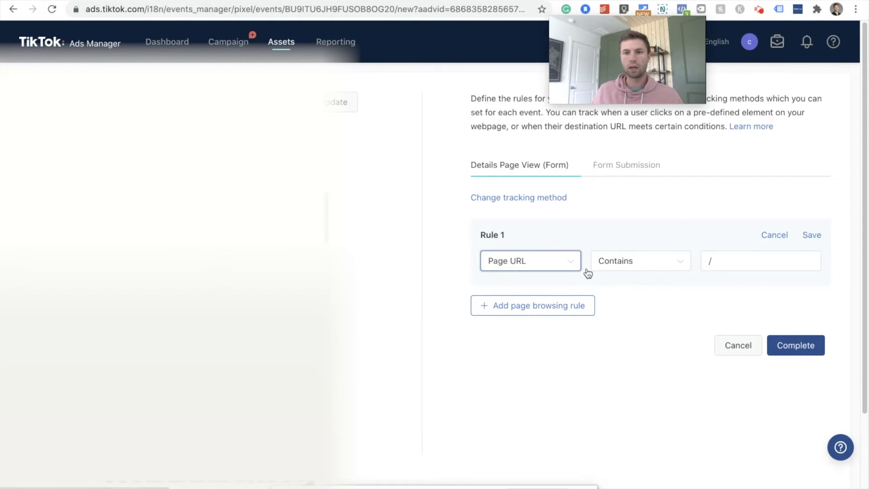
pyautogui.click(795, 346)
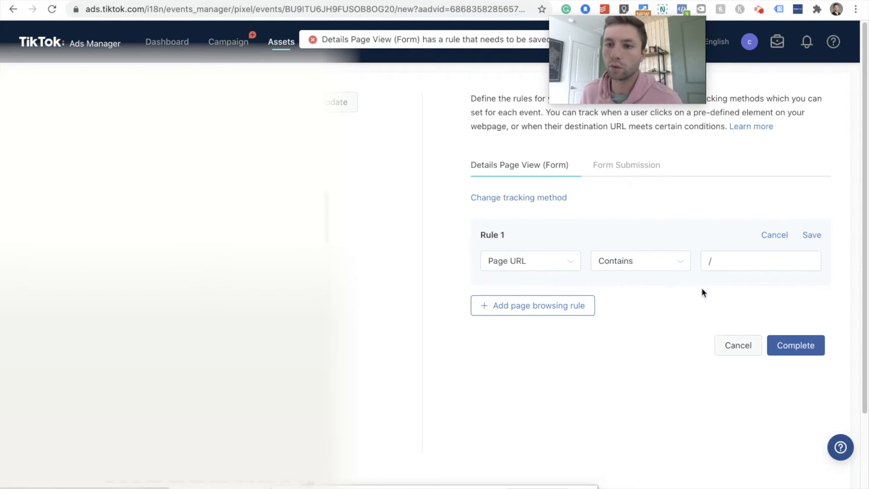
pyautogui.moveTo(588, 45)
pyautogui.moveTo(587, 45); pyautogui.dragTo(624, 41)
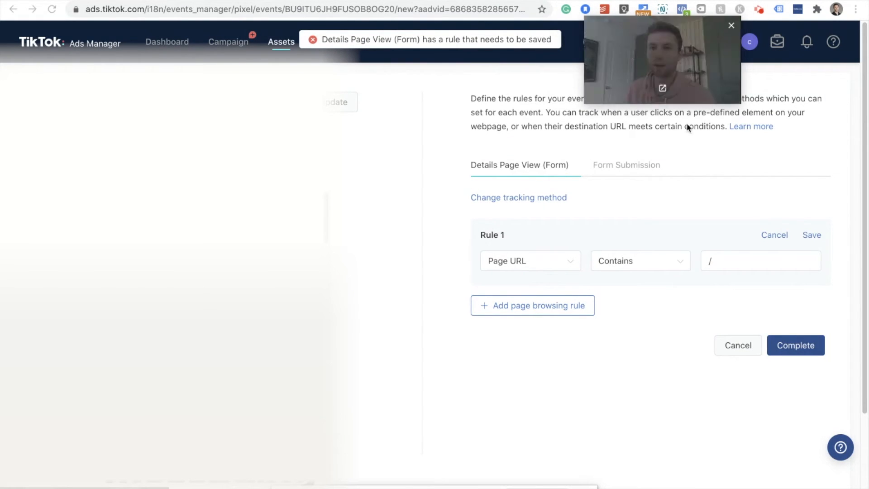
pyautogui.click(809, 234)
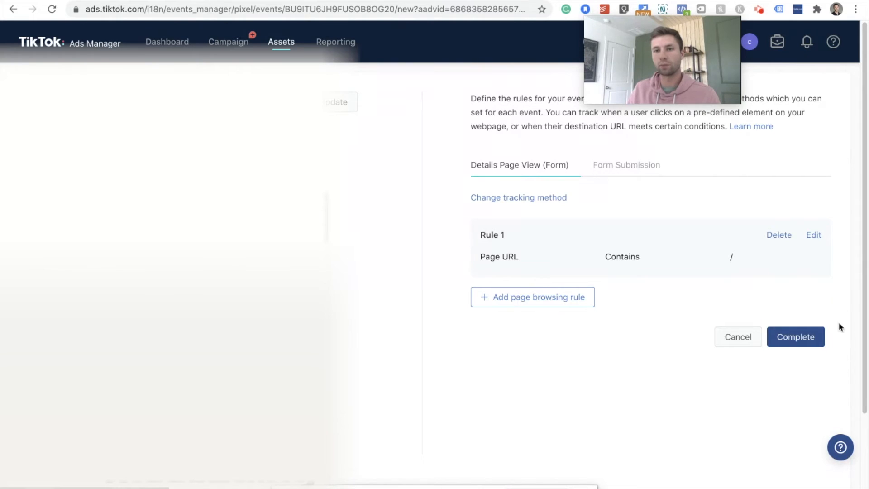
pyautogui.click(806, 340)
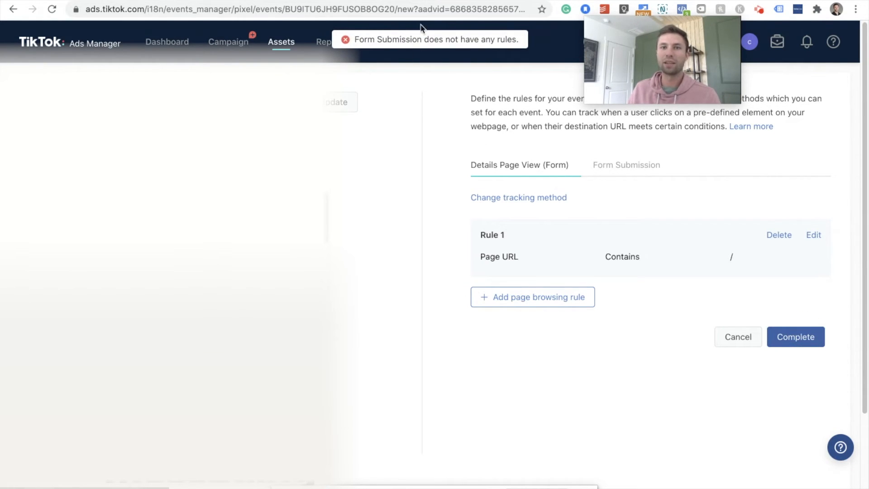
# Set Form Submission to be tracked by destination URL and add a page browsing rule to it
pyautogui.click(641, 168)
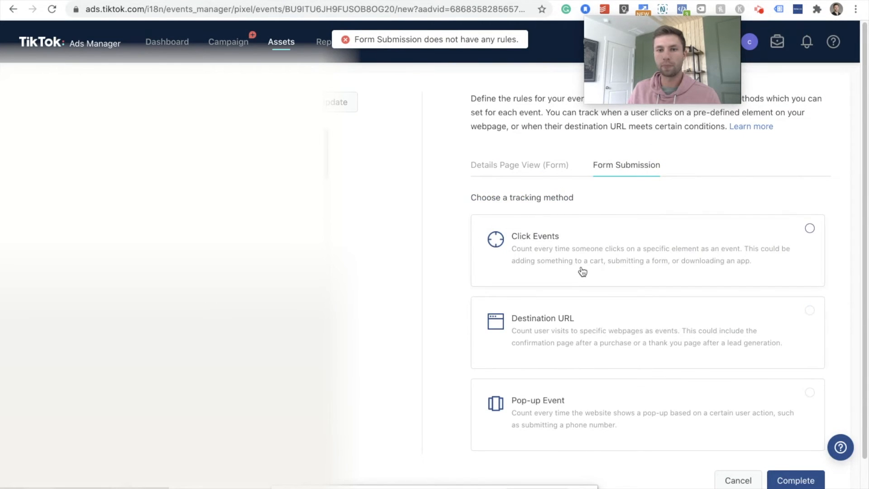
pyautogui.scroll(-1, 576, 307)
pyautogui.click(605, 296)
pyautogui.click(506, 206)
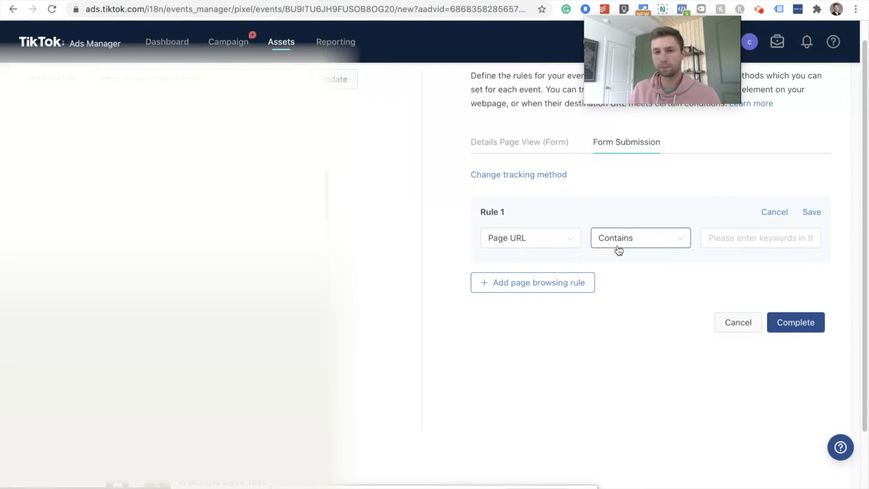
# Save the Form Submission rule with a page URL containing "thank" and complete the event setup
pyautogui.click(729, 233)
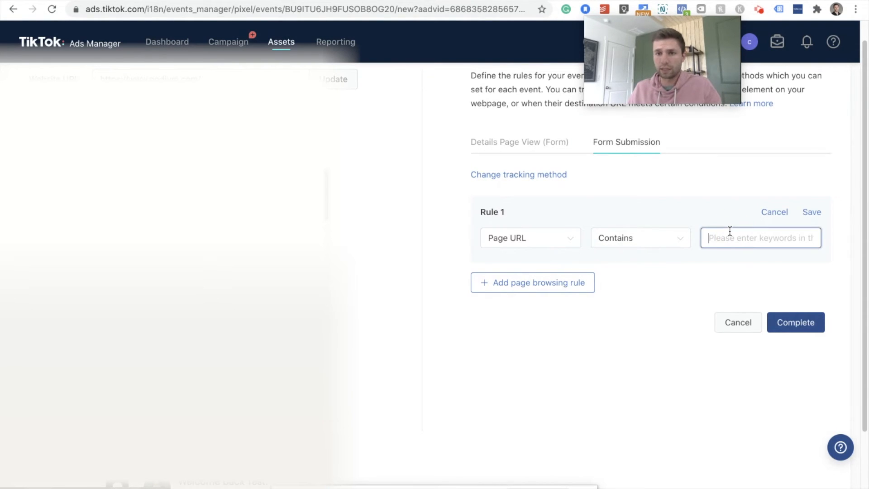
pyautogui.write('thanks')
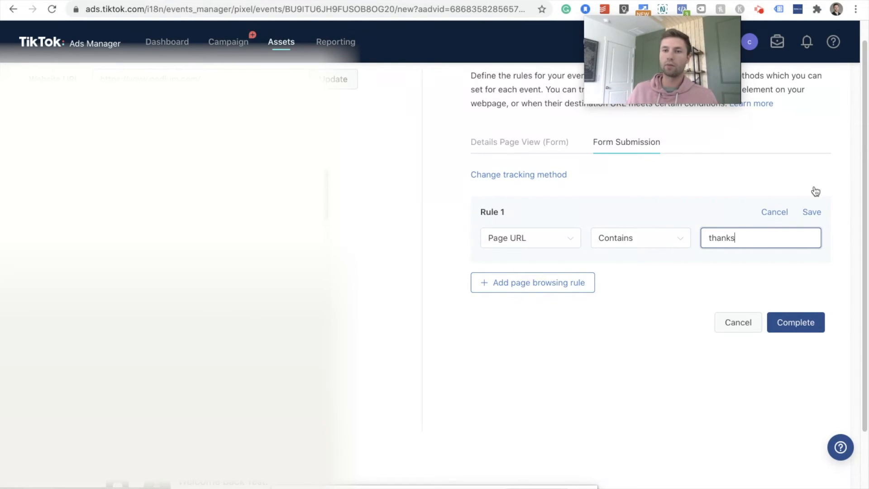
pyautogui.press('BackSpace')
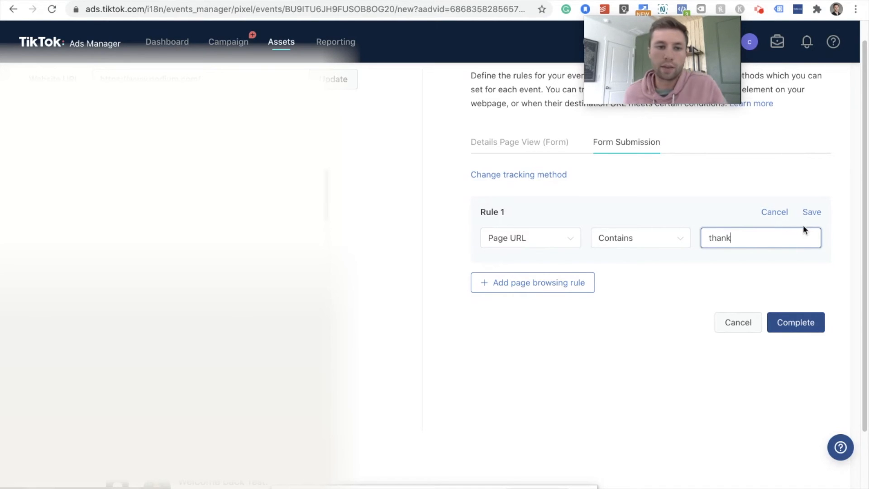
pyautogui.click(795, 321)
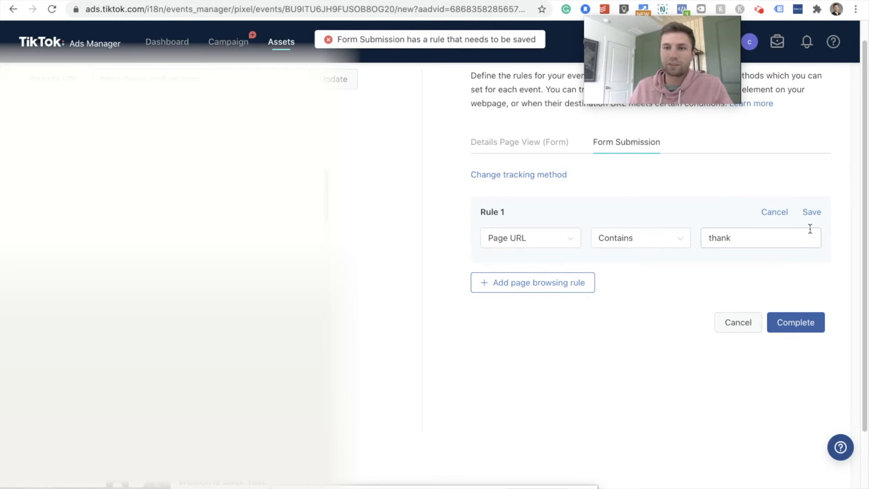
pyautogui.click(810, 211)
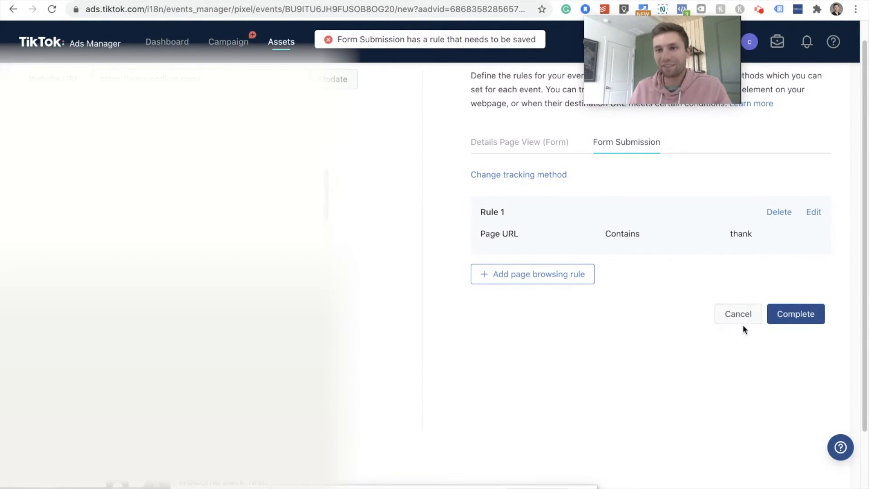
pyautogui.click(798, 322)
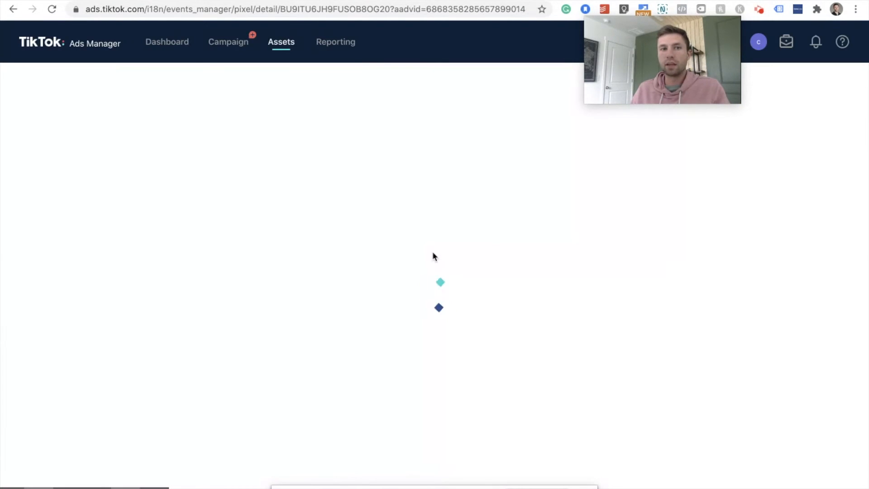
# Check the website's landing page with the Pixel self-test tool and inspect the details of the triggered page view event
pyautogui.scroll(-1, 317, 285)
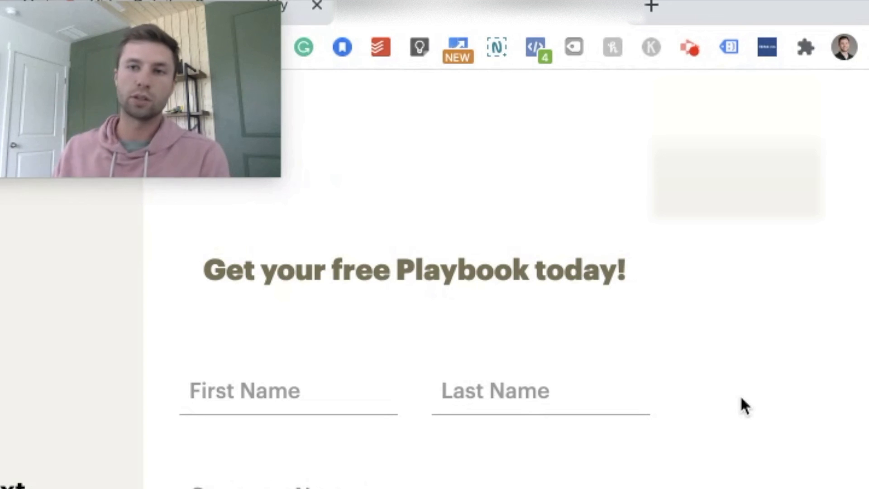
pyautogui.click(766, 47)
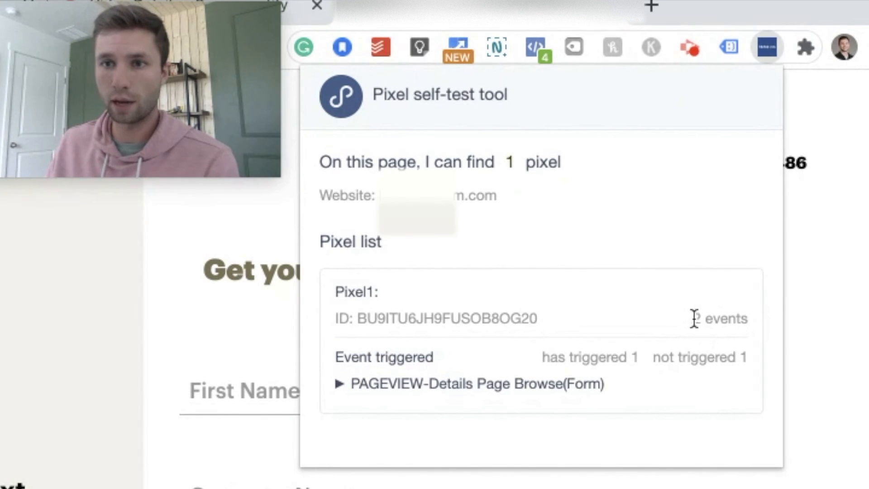
pyautogui.moveTo(545, 356); pyautogui.dragTo(656, 362)
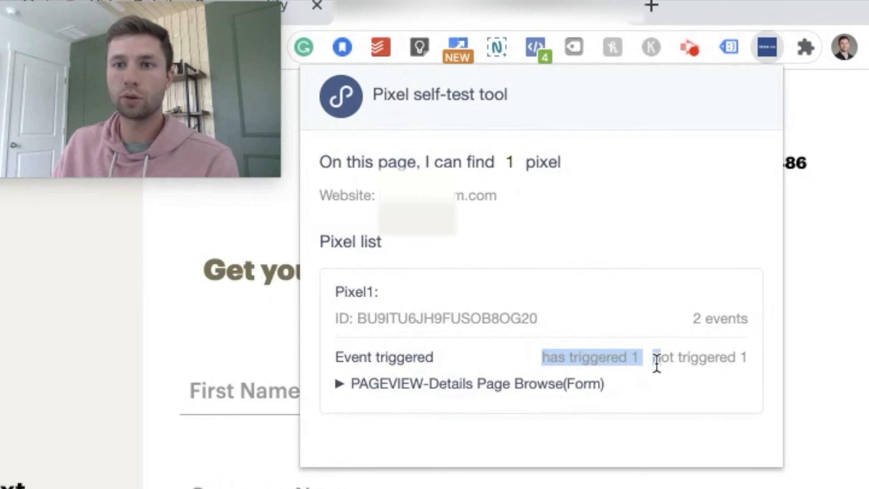
pyautogui.click(354, 398)
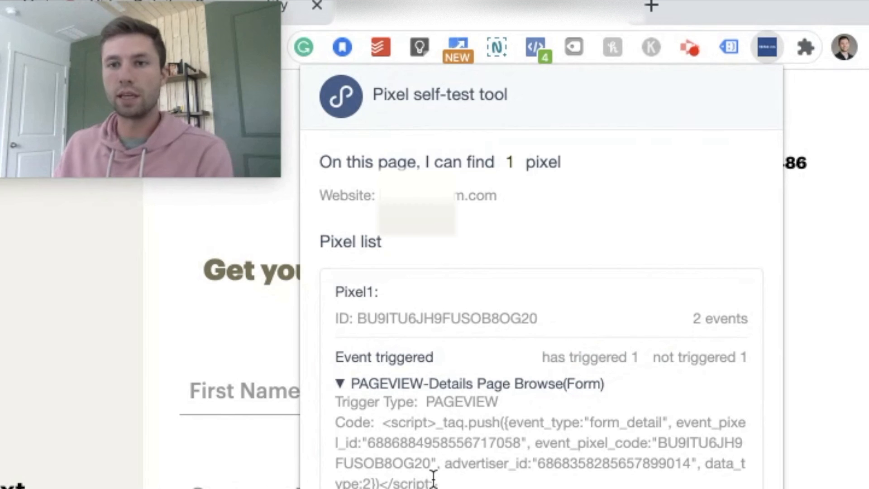
pyautogui.click(341, 384)
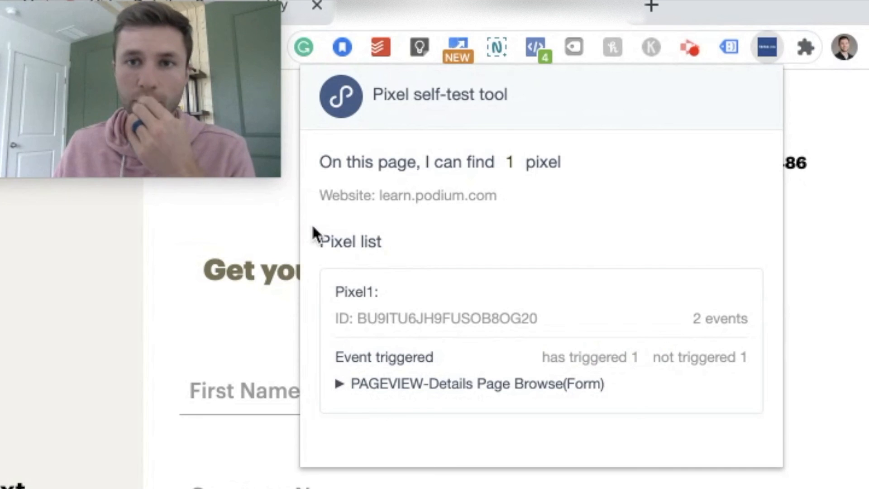
# Close the Pixel self-test results and autofill the free Playbook form with the saved contact's name, e-mail and remaining details
pyautogui.click(231, 229)
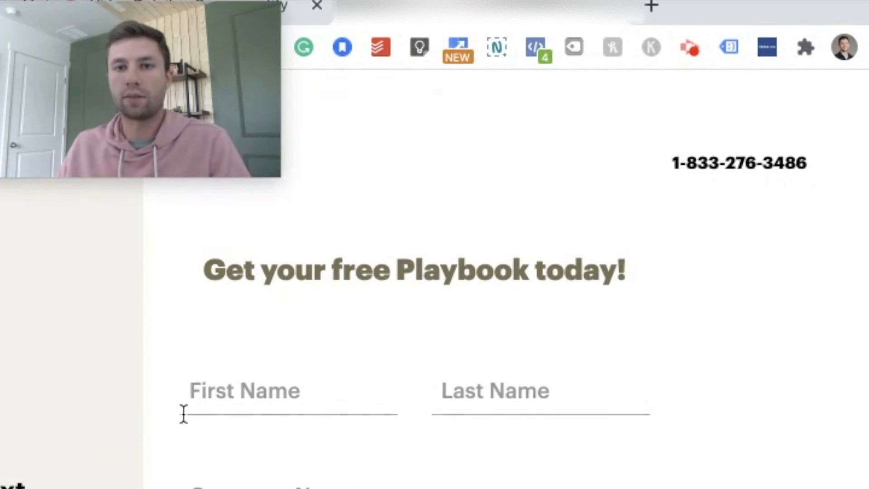
pyautogui.click(242, 387)
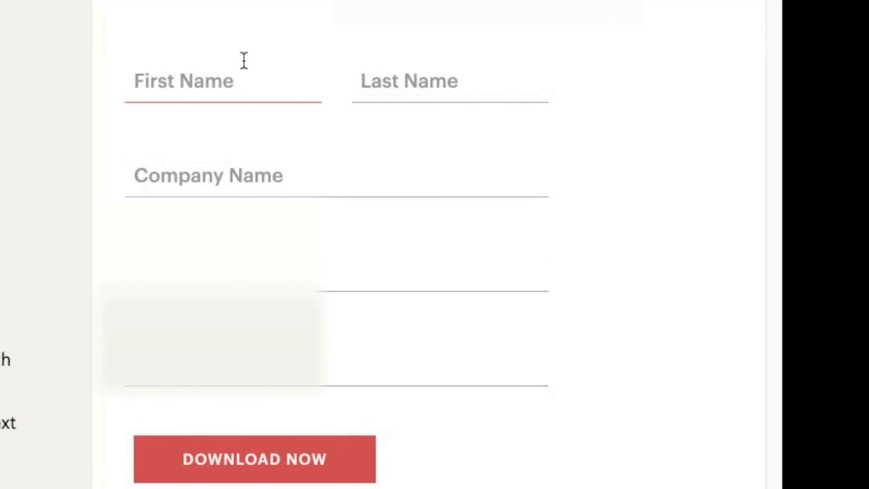
pyautogui.click(244, 61)
pyautogui.click(173, 138)
# Enter Test as the company name and submit the free Playbook form
pyautogui.click(258, 183)
pyautogui.write('TEst')
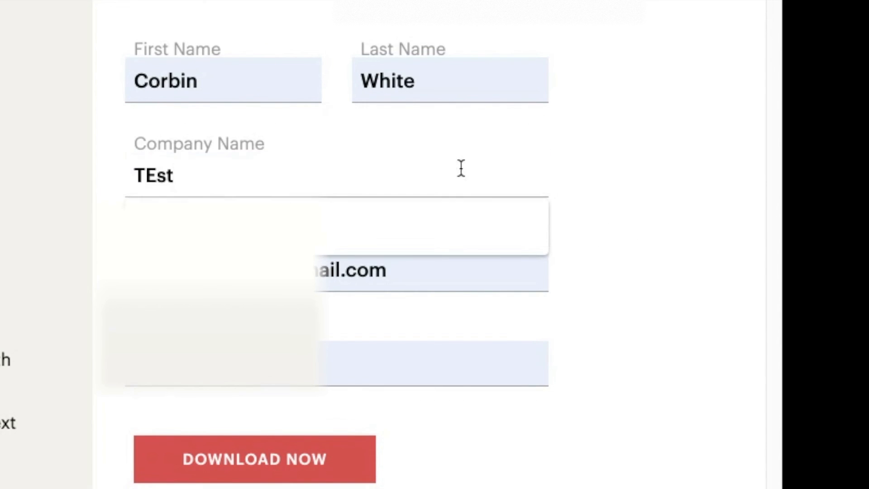
pyautogui.write('est')
pyautogui.click(586, 265)
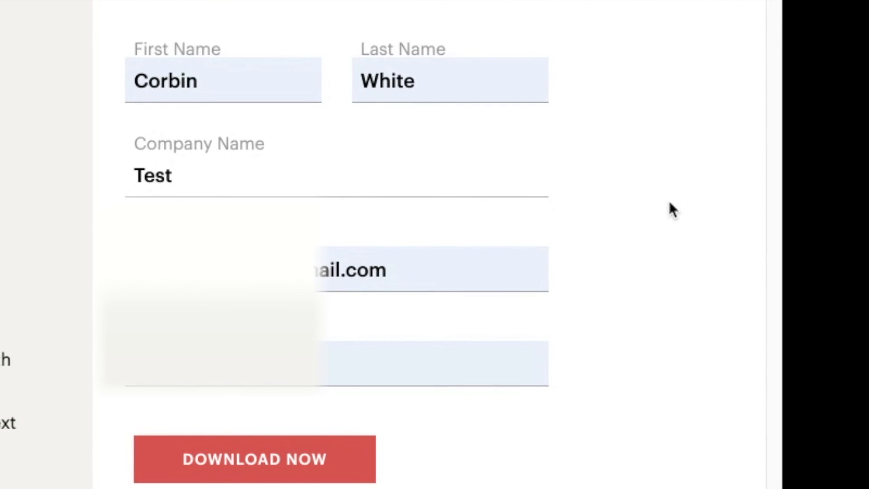
pyautogui.click(255, 460)
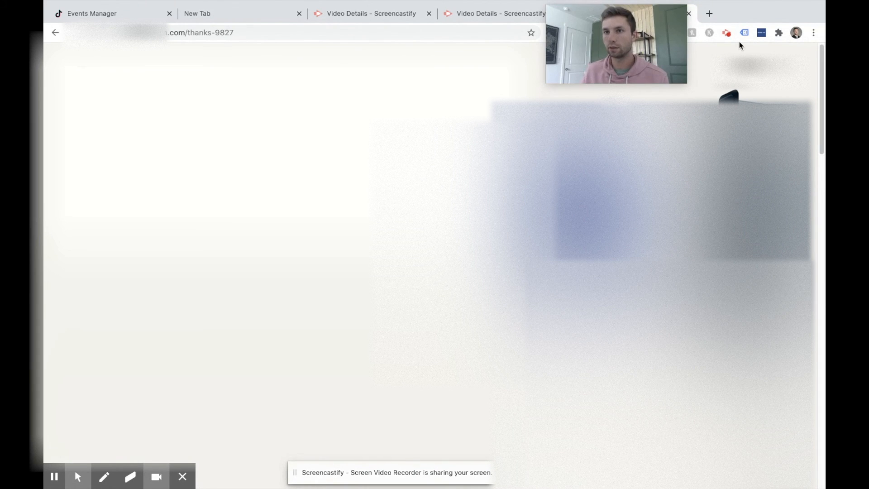
# Check the thank-you page with the Pixel self-test tool and inspect the details of the Form Submission event
pyautogui.click(760, 33)
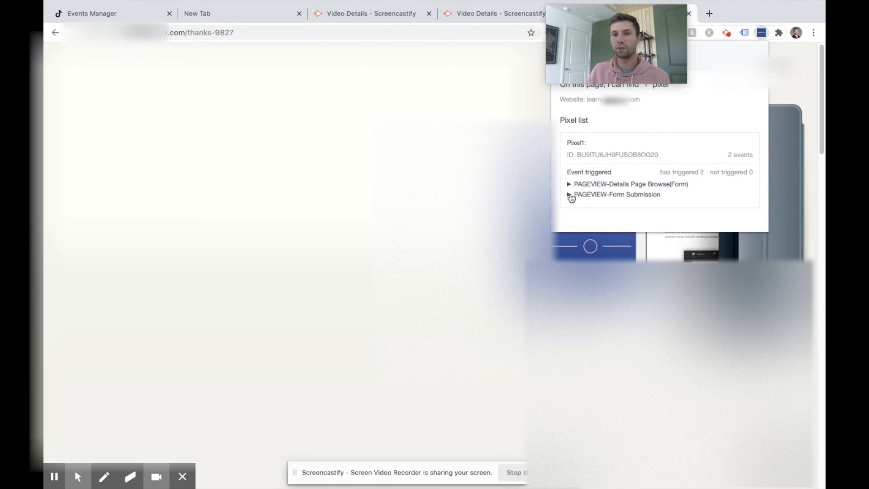
pyautogui.click(569, 195)
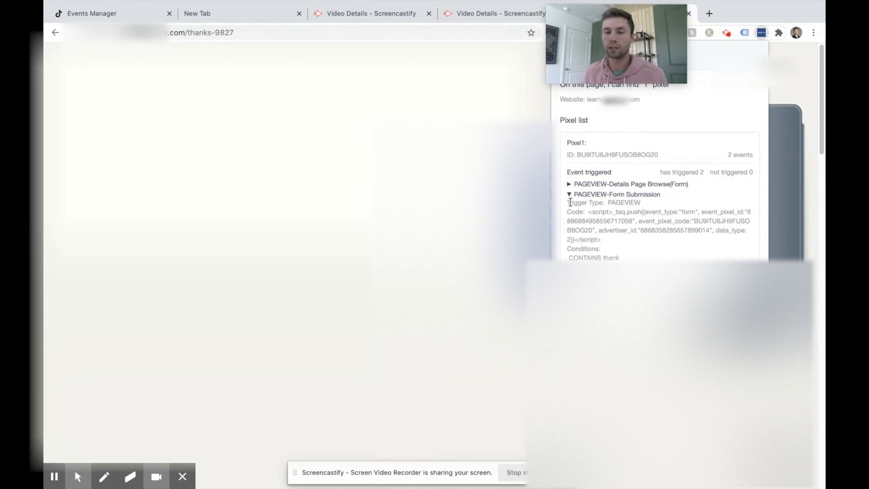